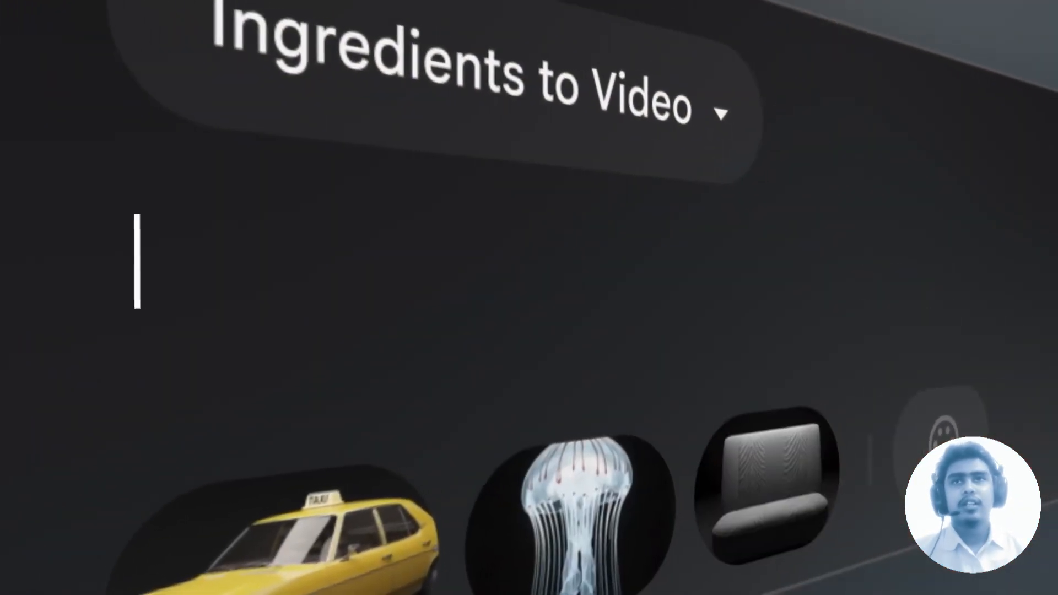
type("Backseat of a 1970’s taxi with worn zebra print cloth wit")
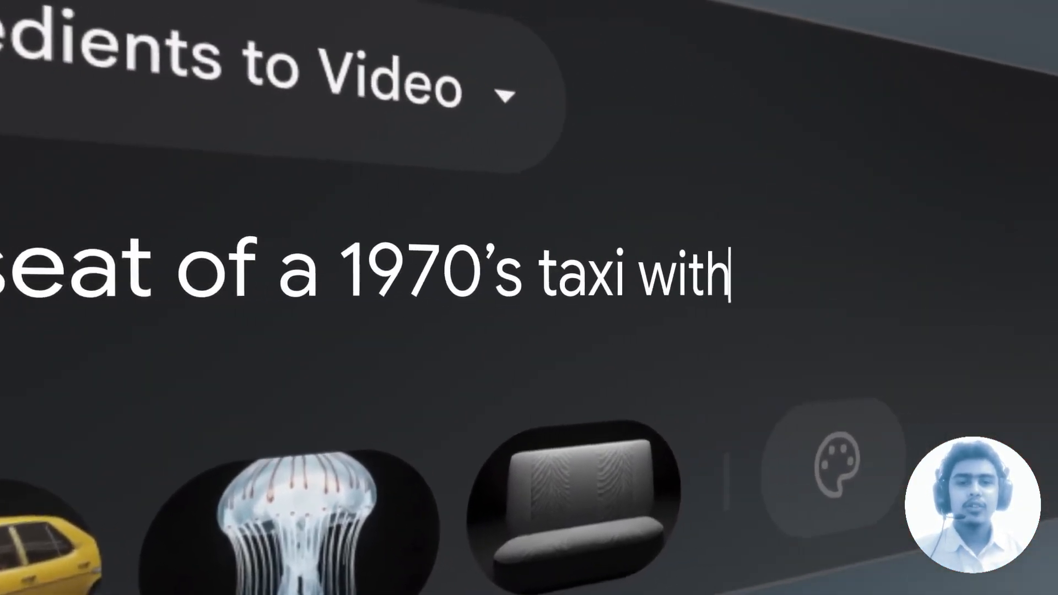
type("h jellyfi")
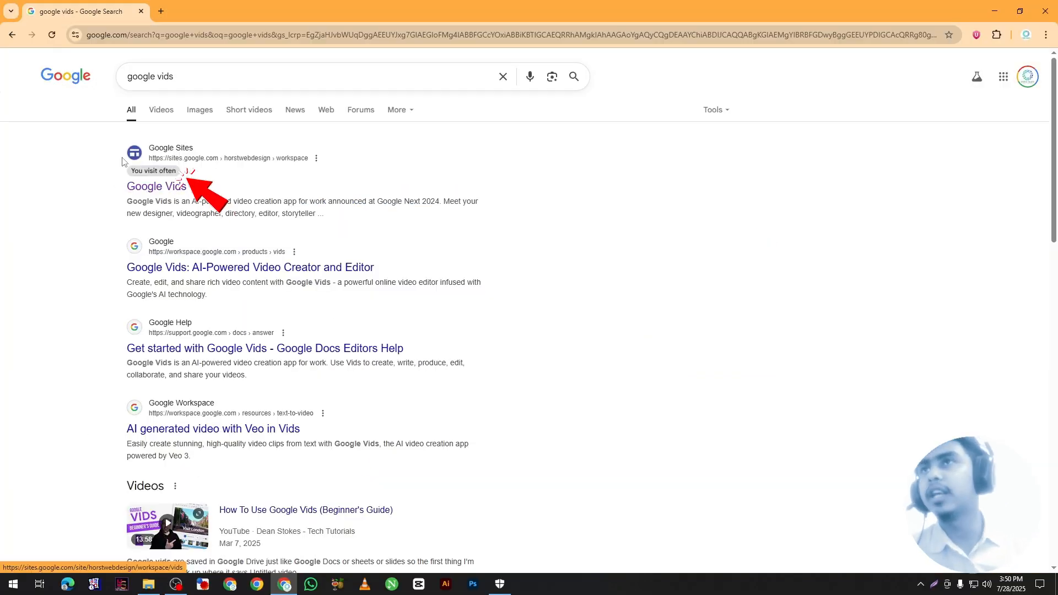
Open Google Vids from the search results, sign in with an existing account, and dismiss the start dialog to get a blank video.
left_click(160, 186)
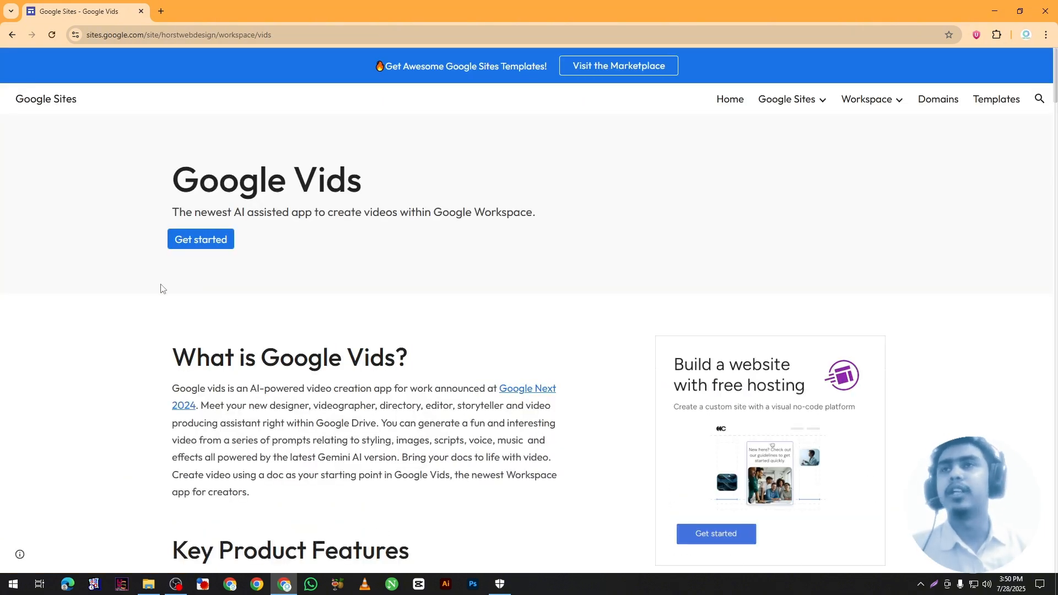
left_click(198, 243)
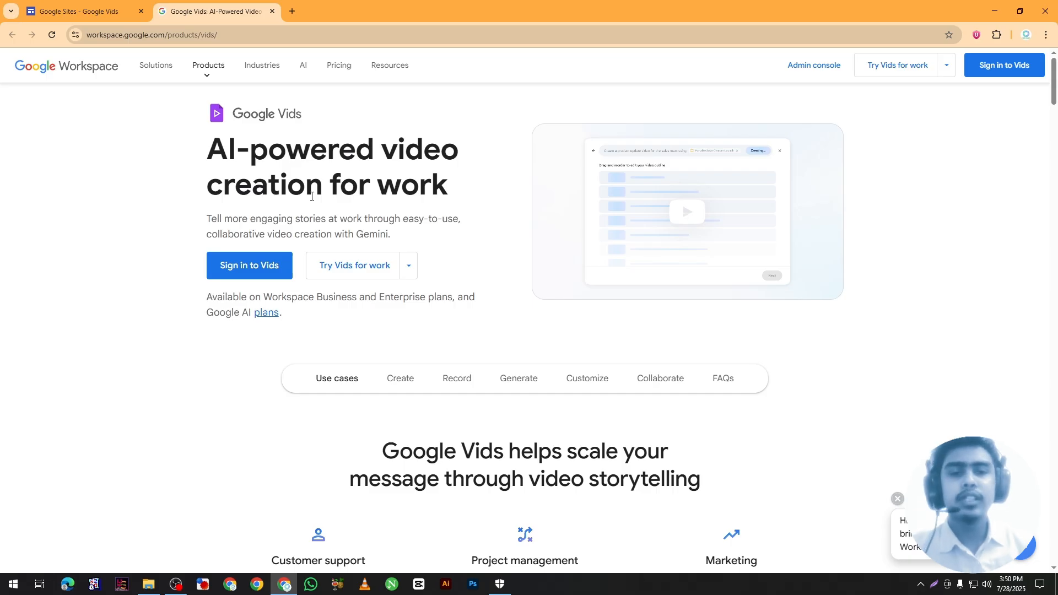
left_click(257, 268)
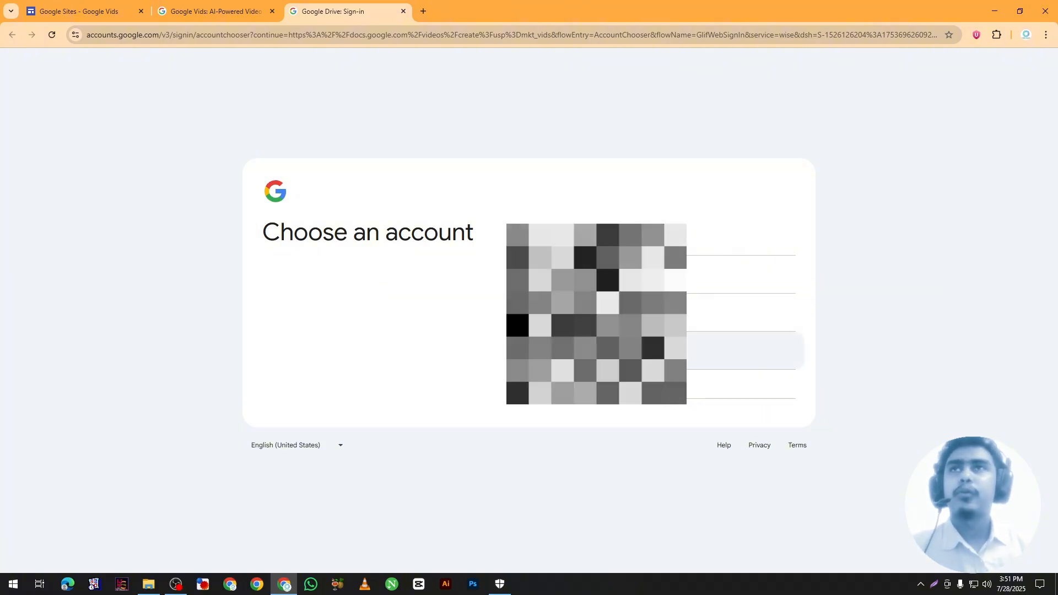
left_click(716, 350)
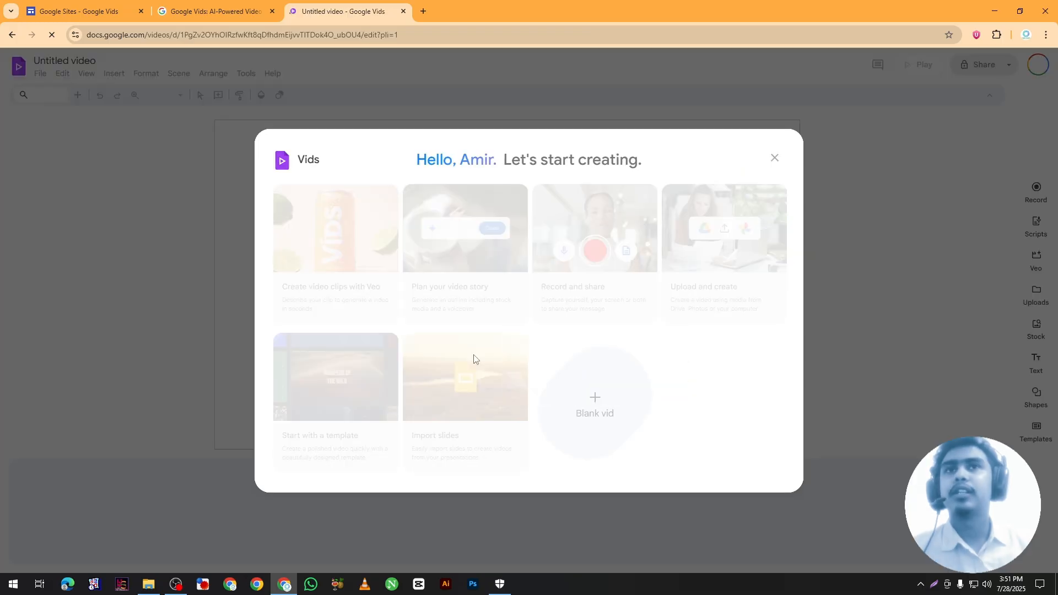
left_click(775, 158)
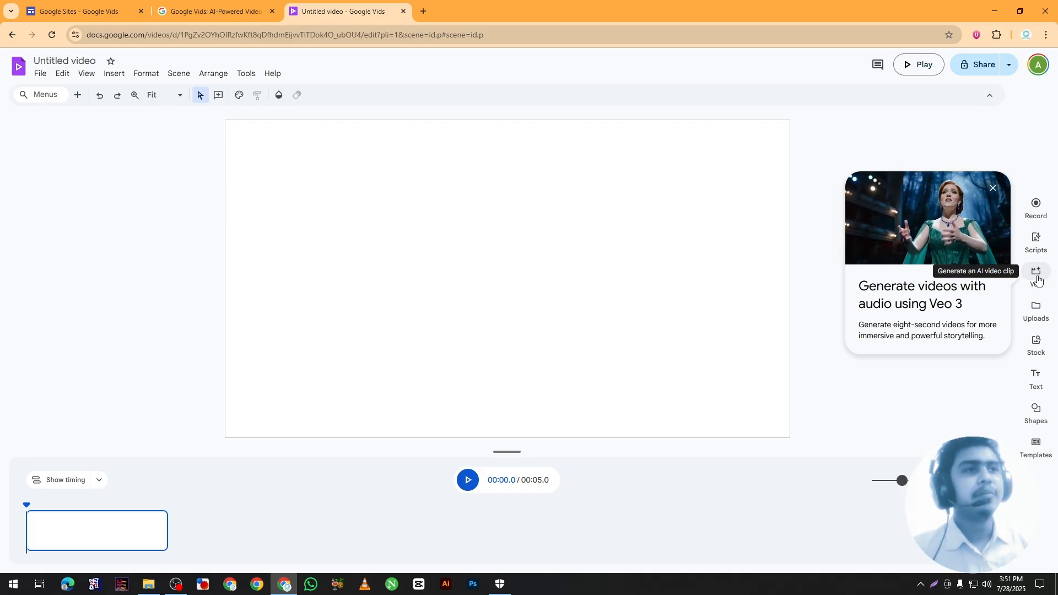
Open the Veo AI video clip generator and select the Veo 3 (preview) model.
left_click(1037, 274)
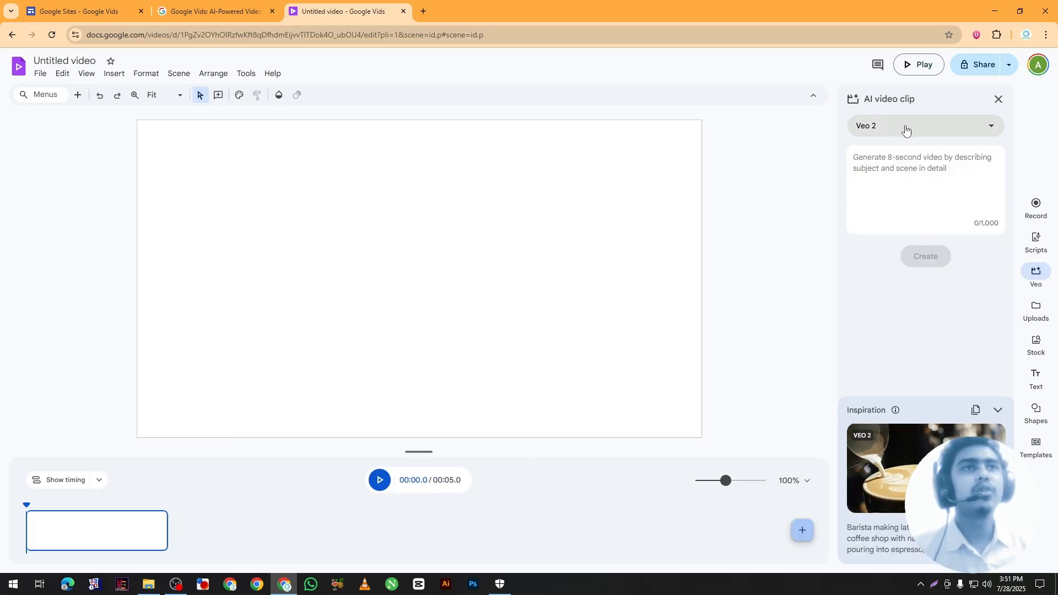
left_click(900, 127)
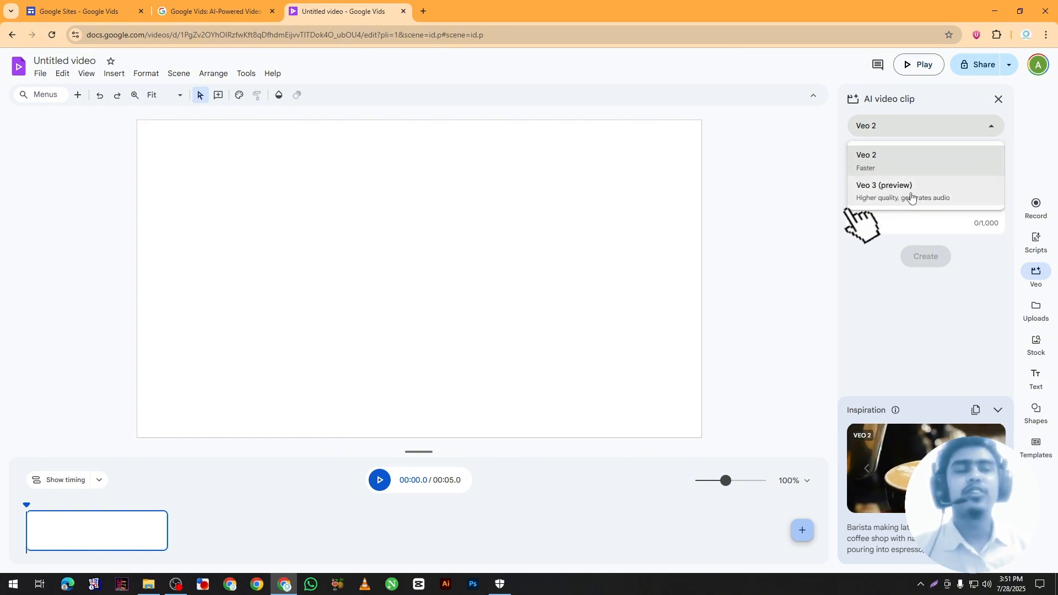
left_click(911, 198)
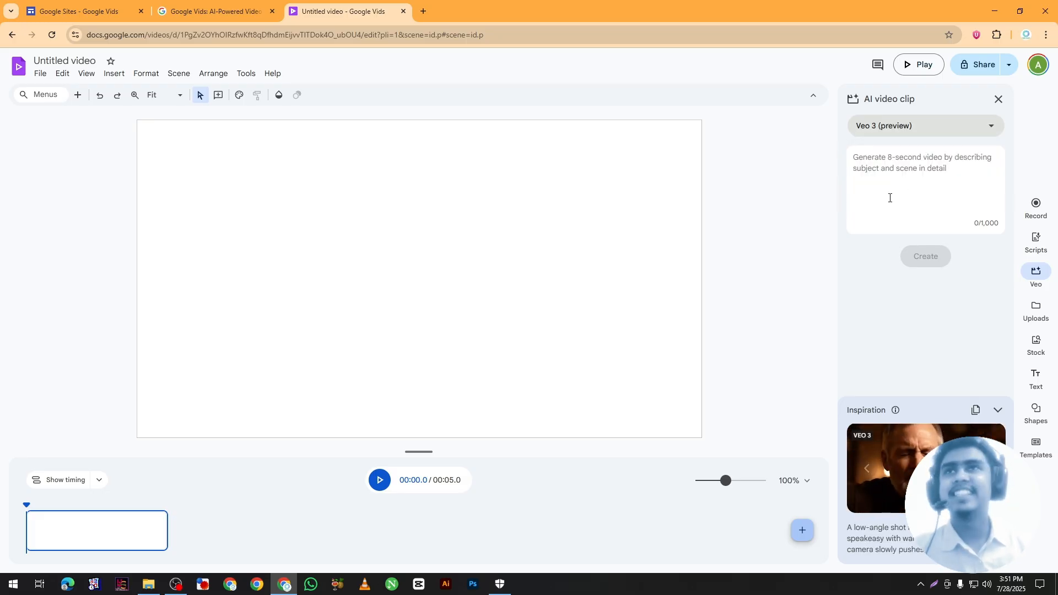
Open ChatGPT in a new tab and copy the English Part 3 Veo 3 prompt from the chat "শর্ট মুভি পরিকল্পনা".
left_click(423, 11)
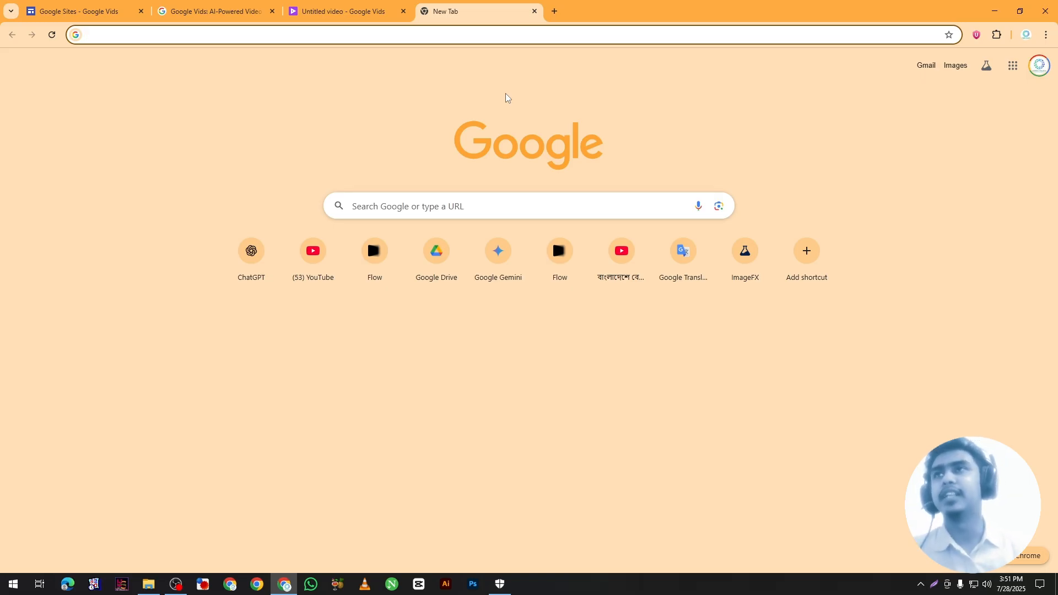
type("c")
key("Return")
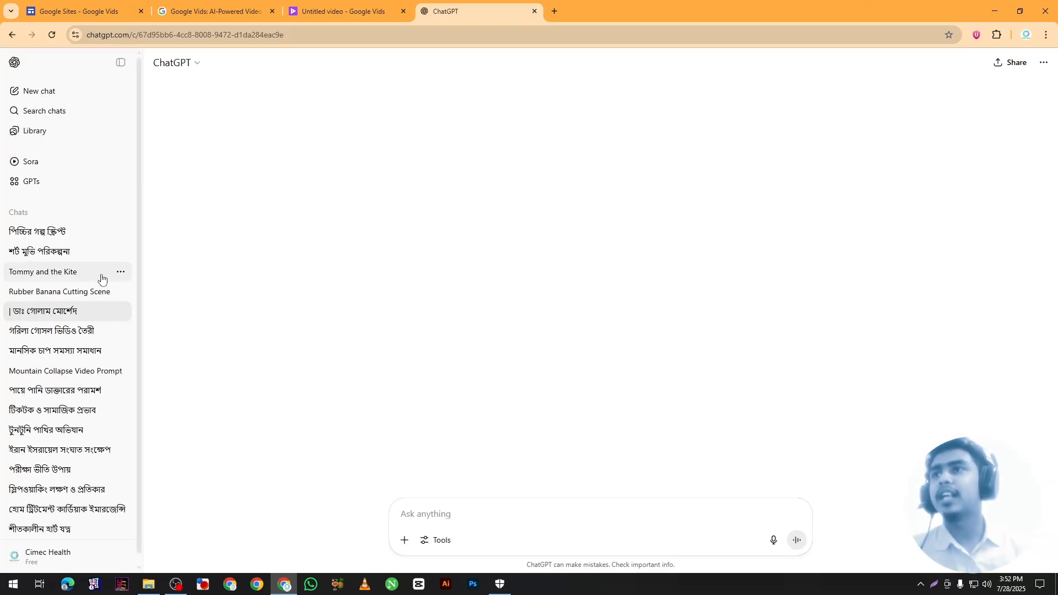
left_click(62, 259)
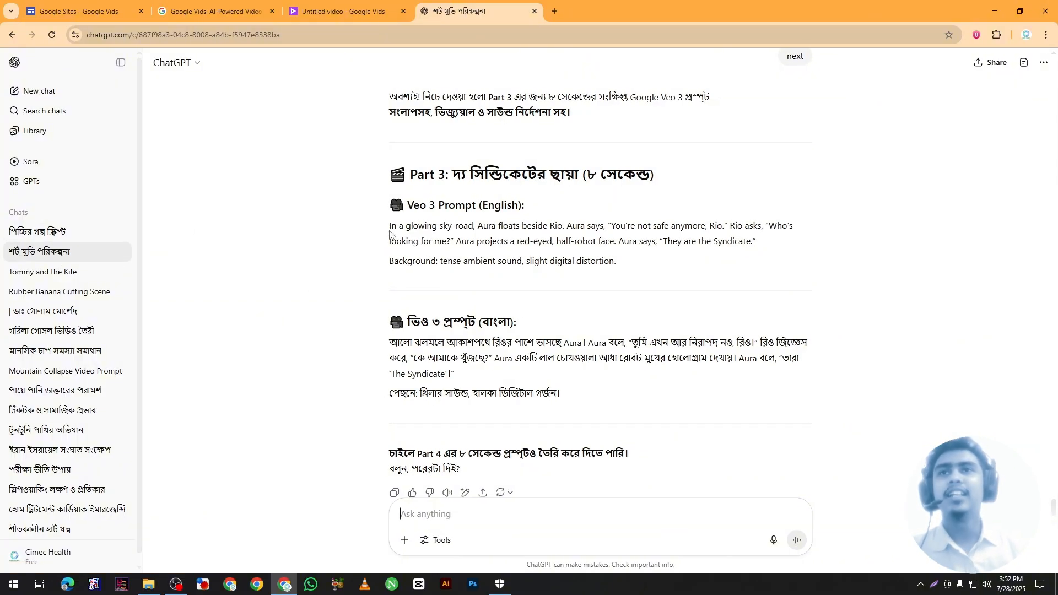
left_click_drag(389, 227, 626, 259)
right_click(602, 242)
left_click(631, 252)
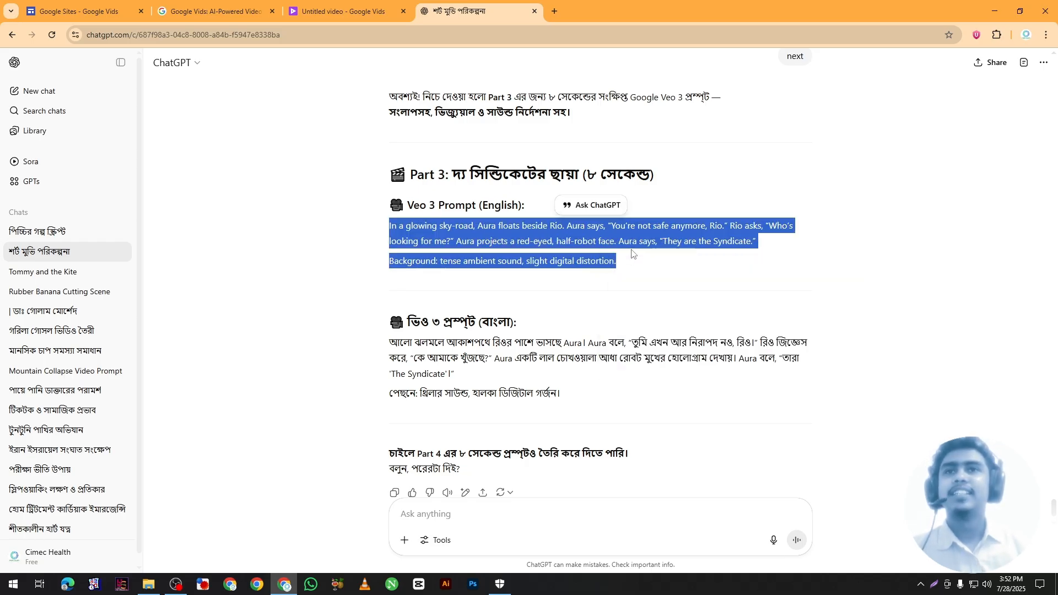
Switch back to Google Vids and generate an AI clip from the copied sky-road prompt about Aura and Rio.
left_click(342, 11)
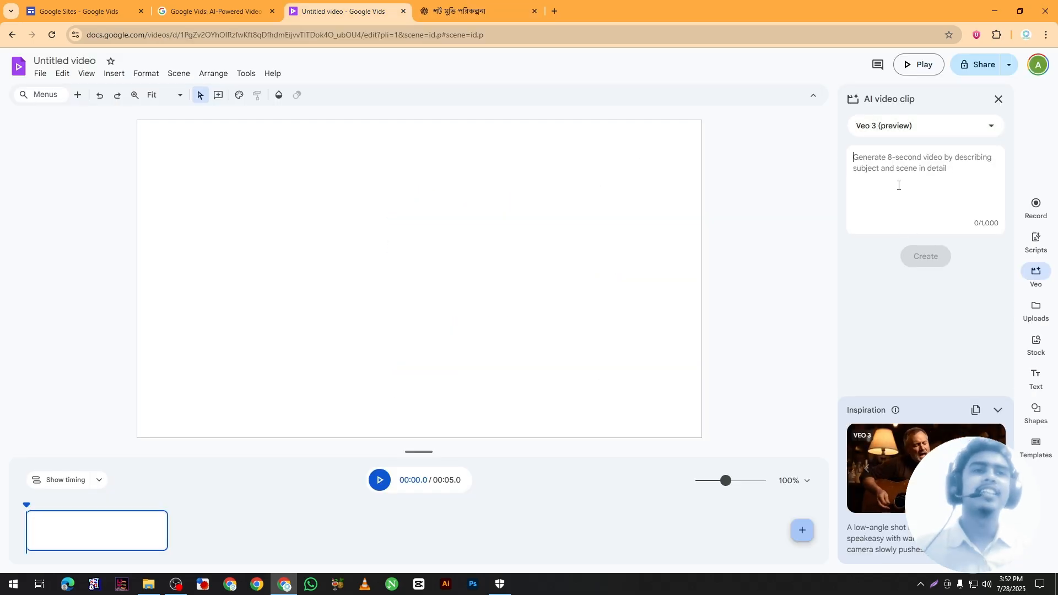
key("ctrl+v")
left_click(926, 256)
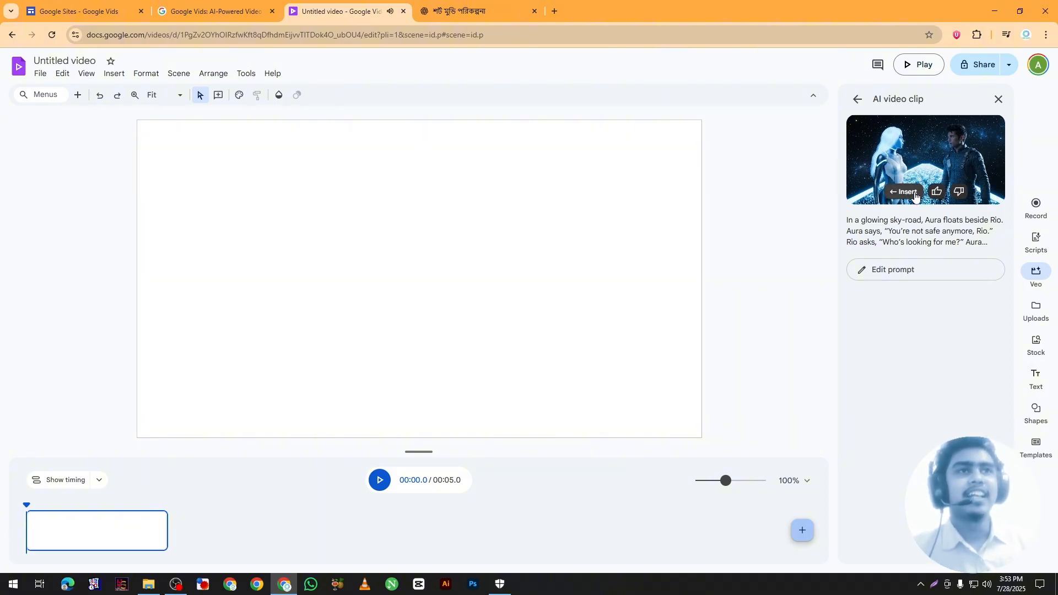
Insert the generated Aura and Rio clip into the empty scene and play it back.
left_click(915, 194)
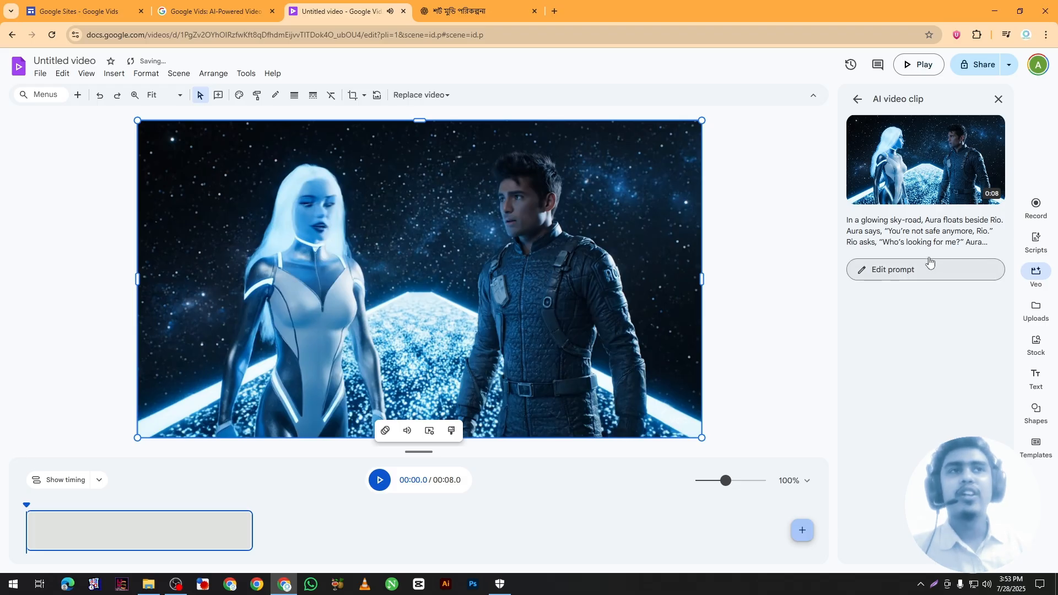
mouse_move(920, 187)
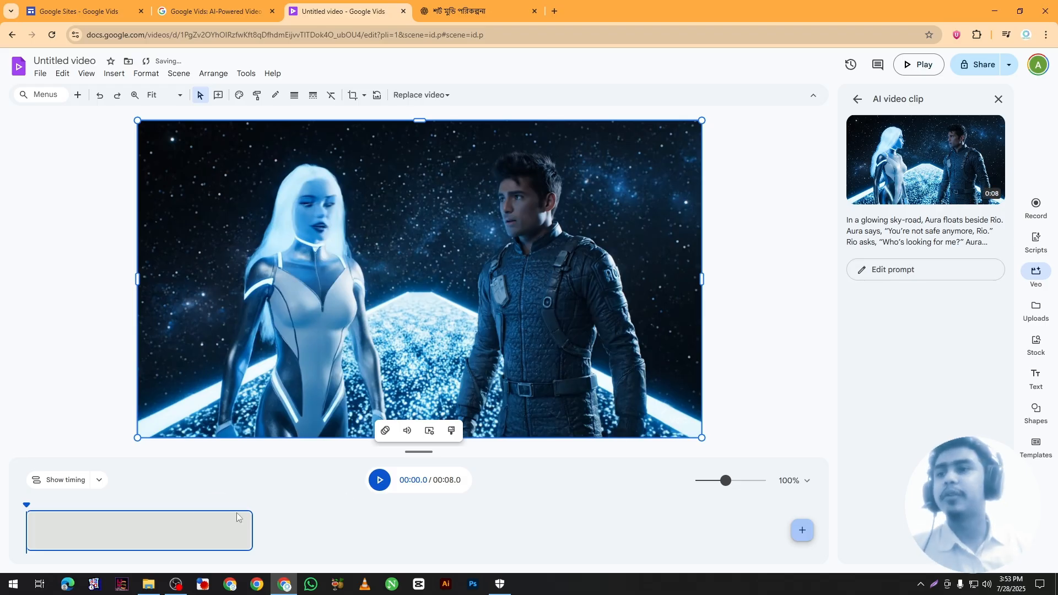
left_click(380, 480)
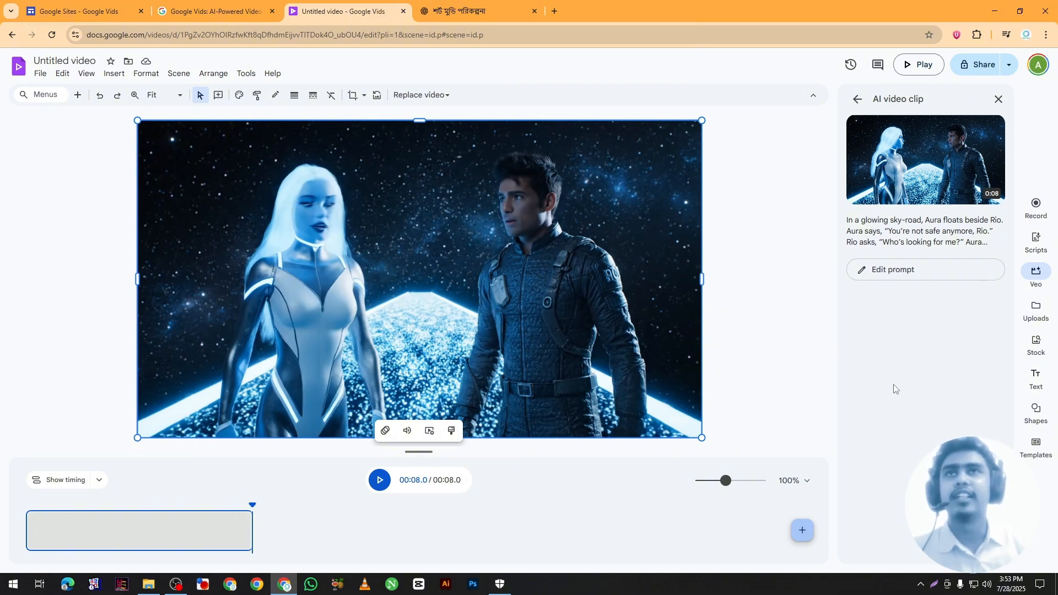
Switch to ChatGPT and copy the Part 1 prompt of the 3D Cartoon Video Prompt Series from the chat "পিচ্চির গল্প স্ক্রিপ্ট".
left_click(440, 4)
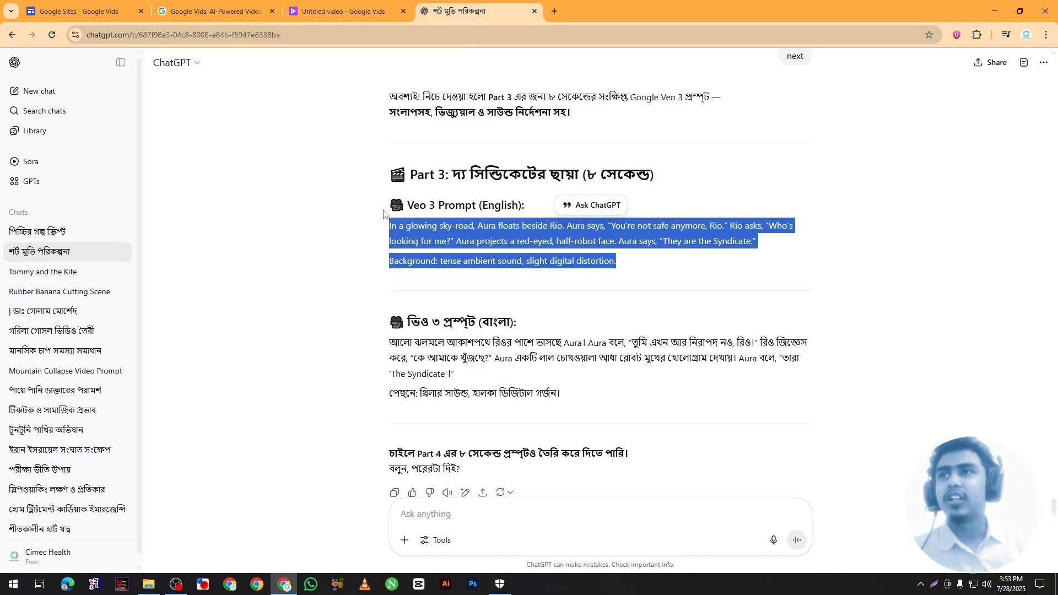
left_click(37, 231)
scroll(514, 337, "up", 10)
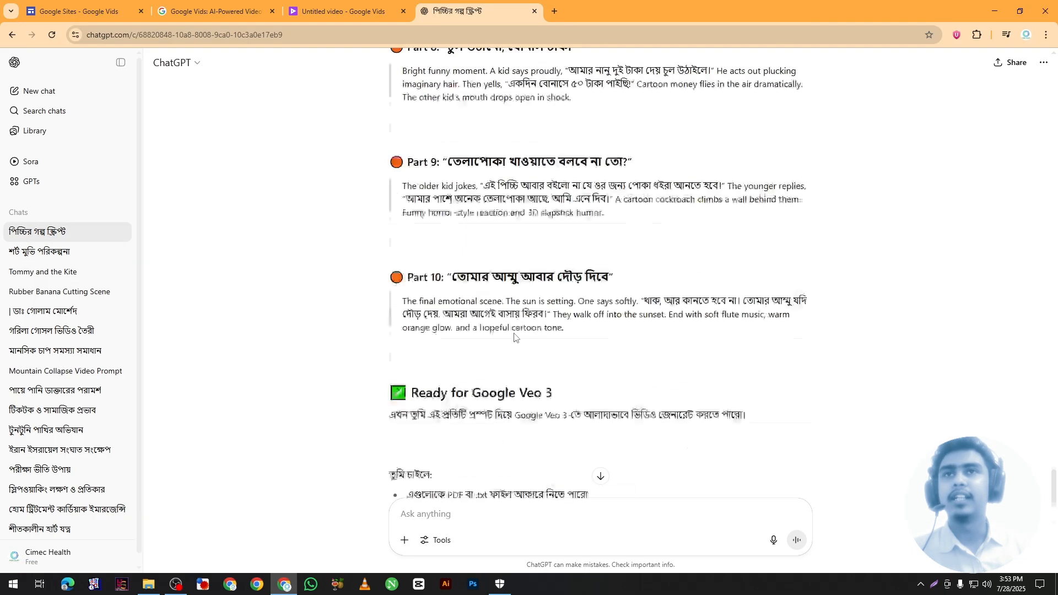
scroll(516, 330, "up", 10)
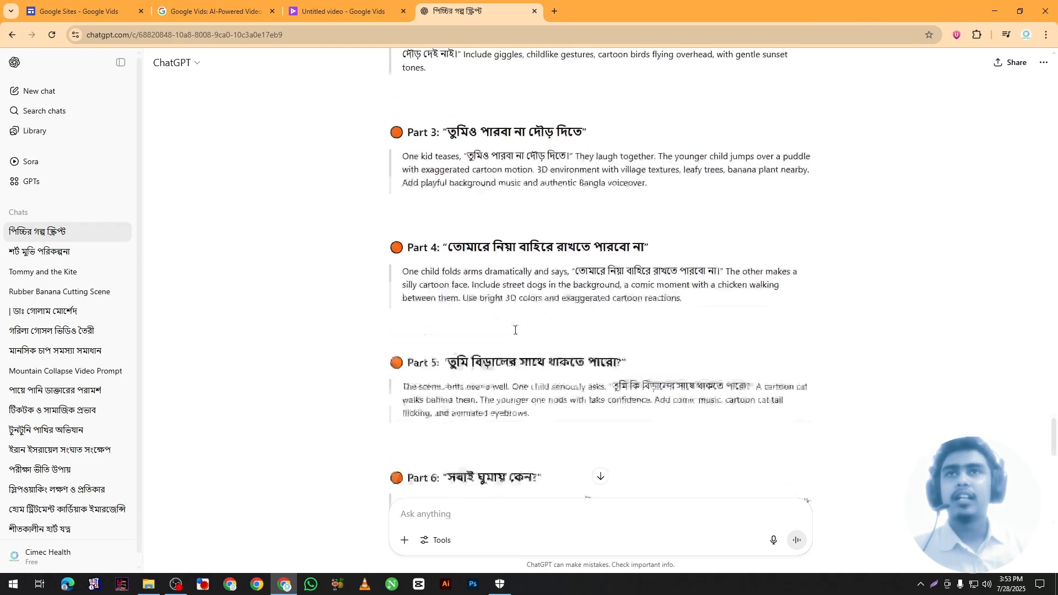
scroll(409, 336, "down", 2)
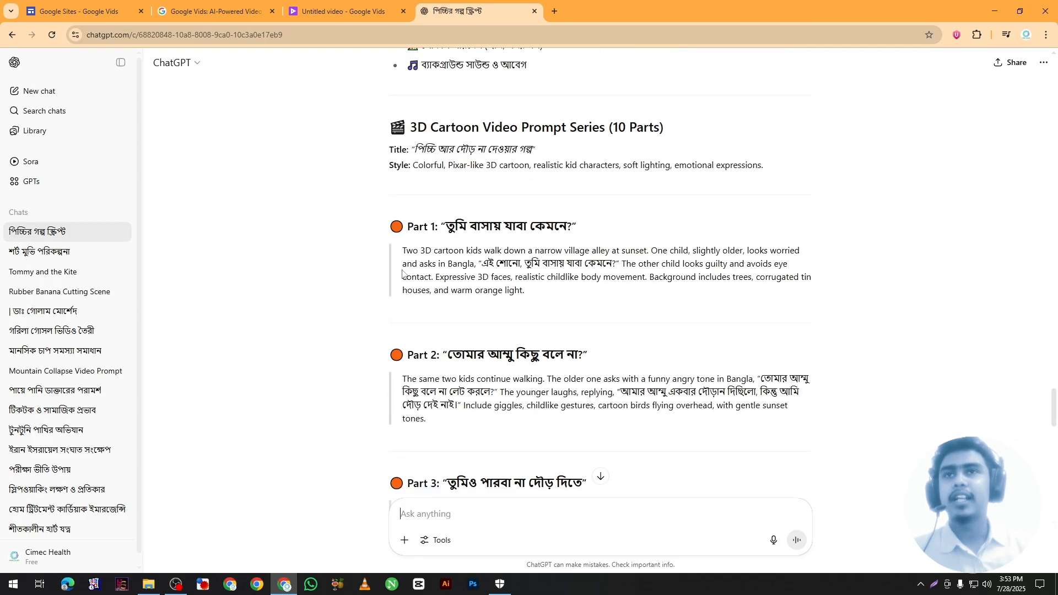
left_click_drag(422, 257, 553, 293)
key("ctrl+c")
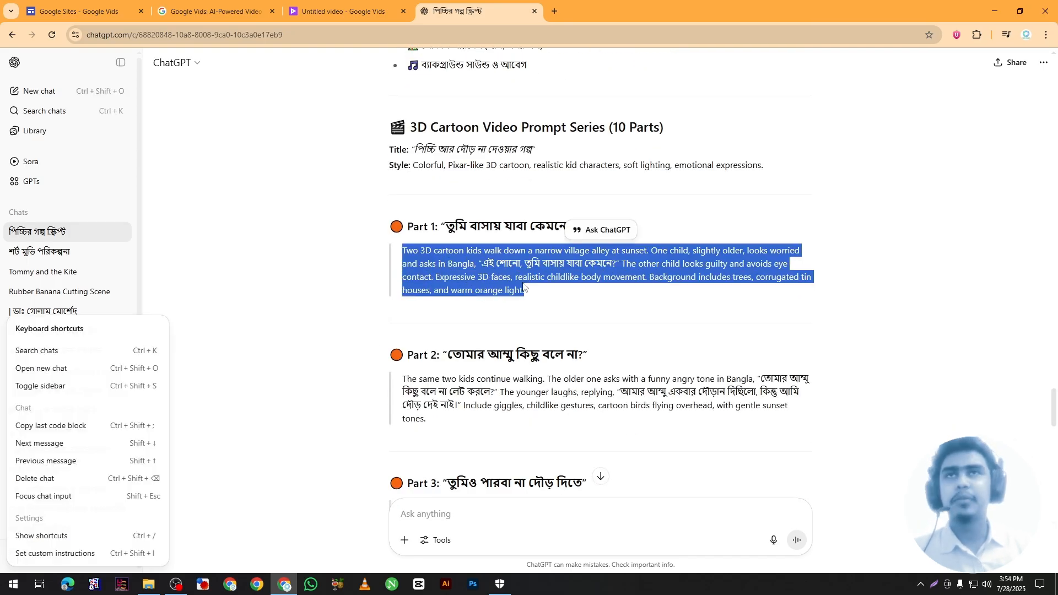
left_click(489, 268)
Return to Google Vids, replace the clip prompt with the copied 3D cartoon kids prompt, and generate the new clip.
left_click(341, 11)
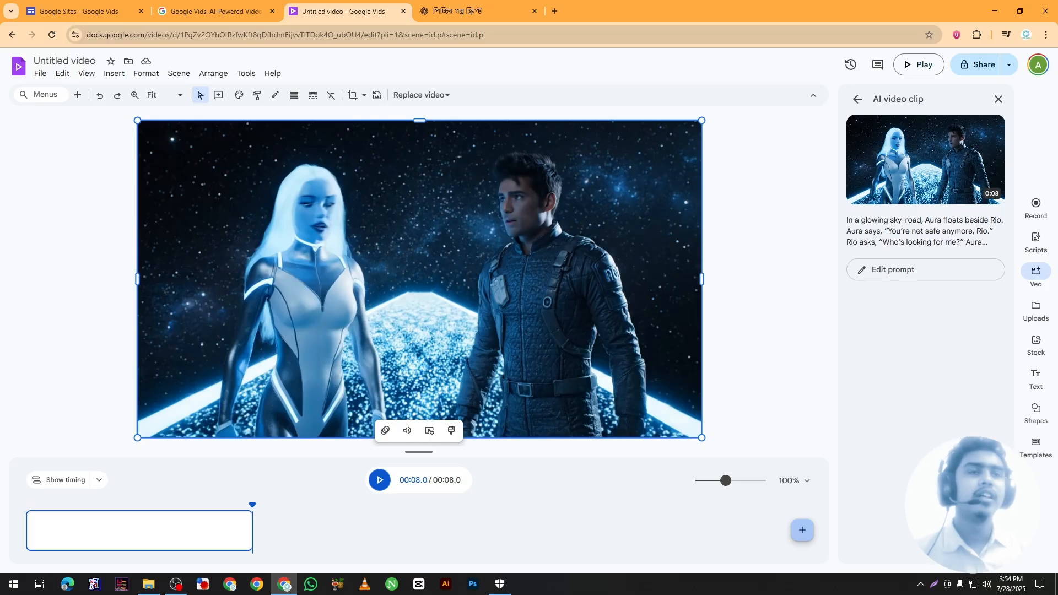
left_click(926, 270)
left_click(900, 200)
key("ctrl+a")
key("ctrl+v")
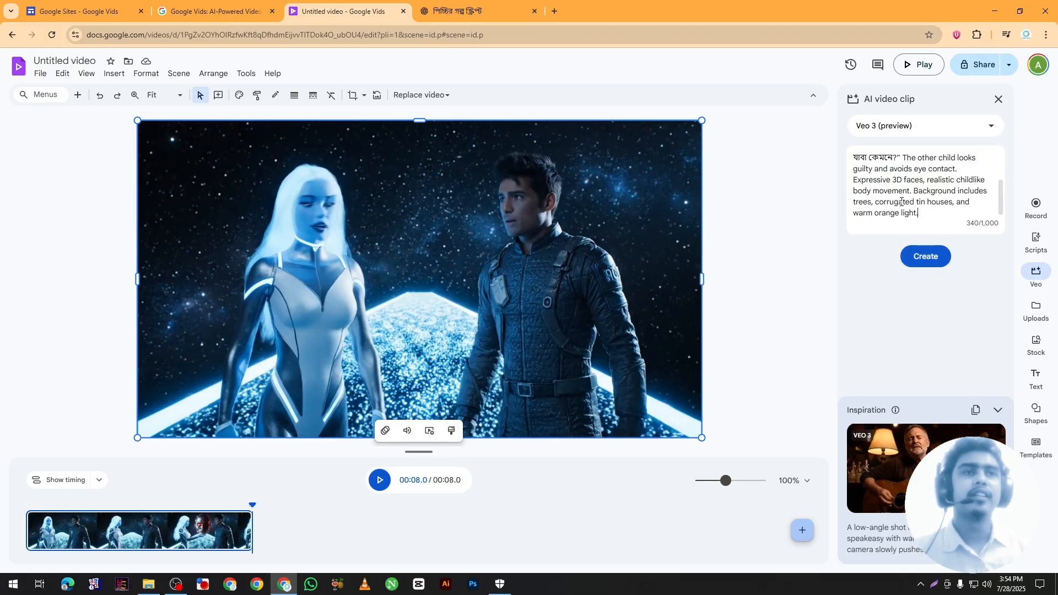
left_click(912, 263)
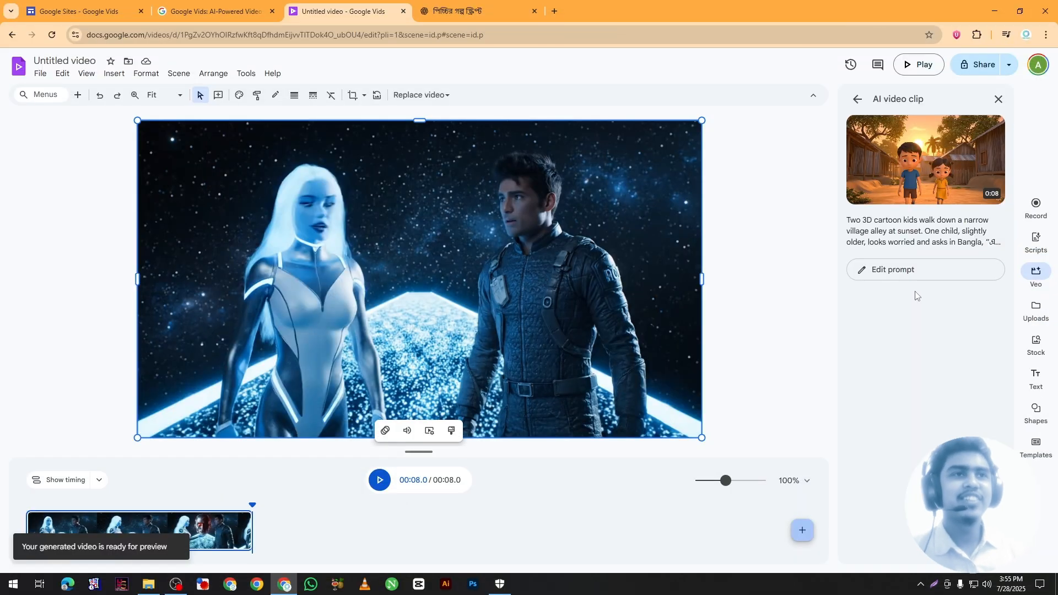
Add a second scene to the timeline and insert the generated cartoon kids clip into it.
mouse_move(899, 194)
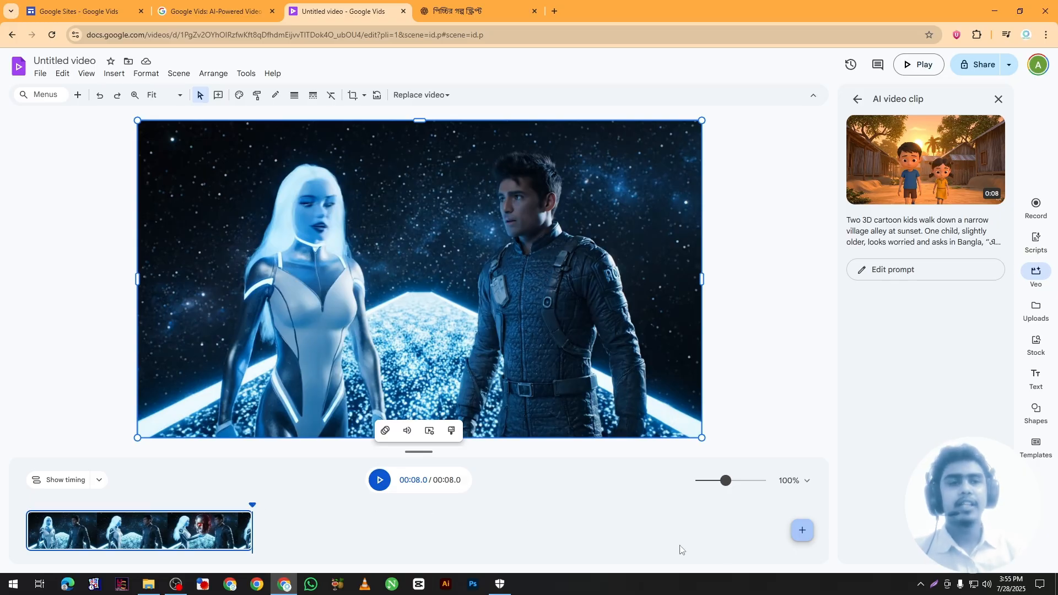
left_click(803, 532)
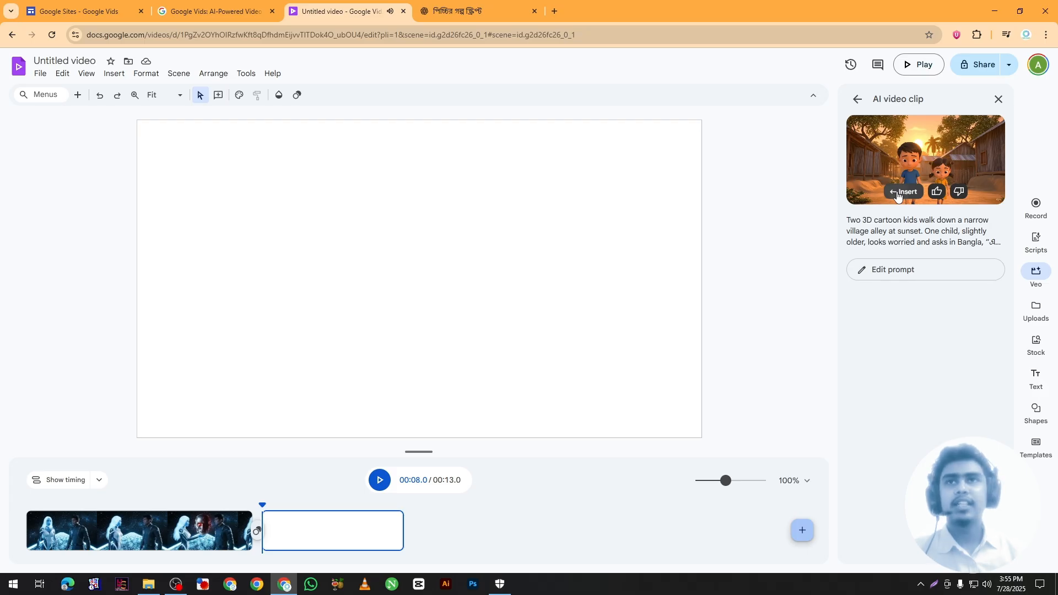
left_click(902, 192)
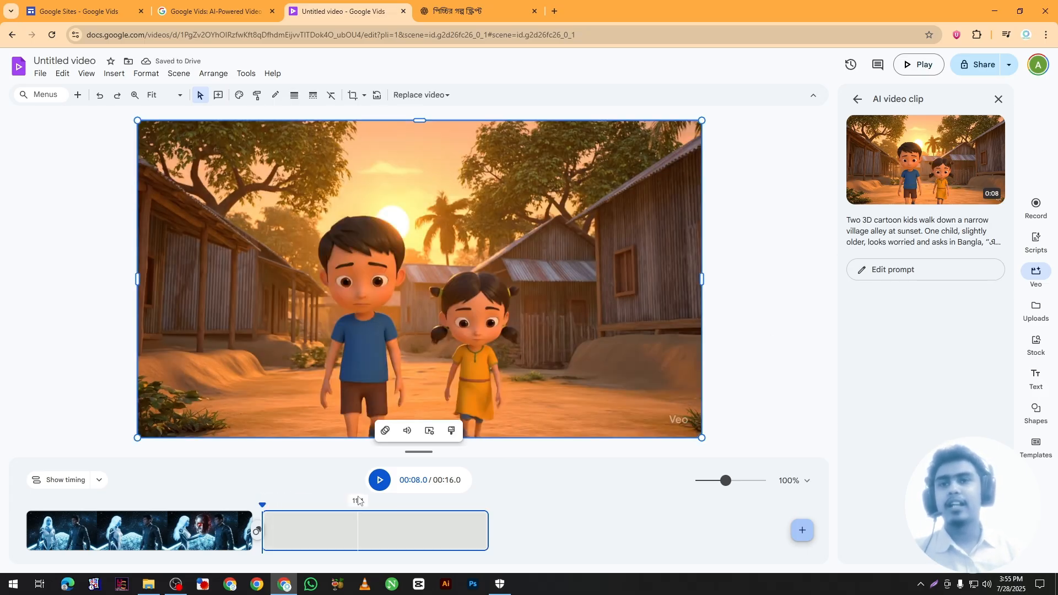
Play back the cartoon scene and view the transition options available between the two scenes.
left_click(380, 481)
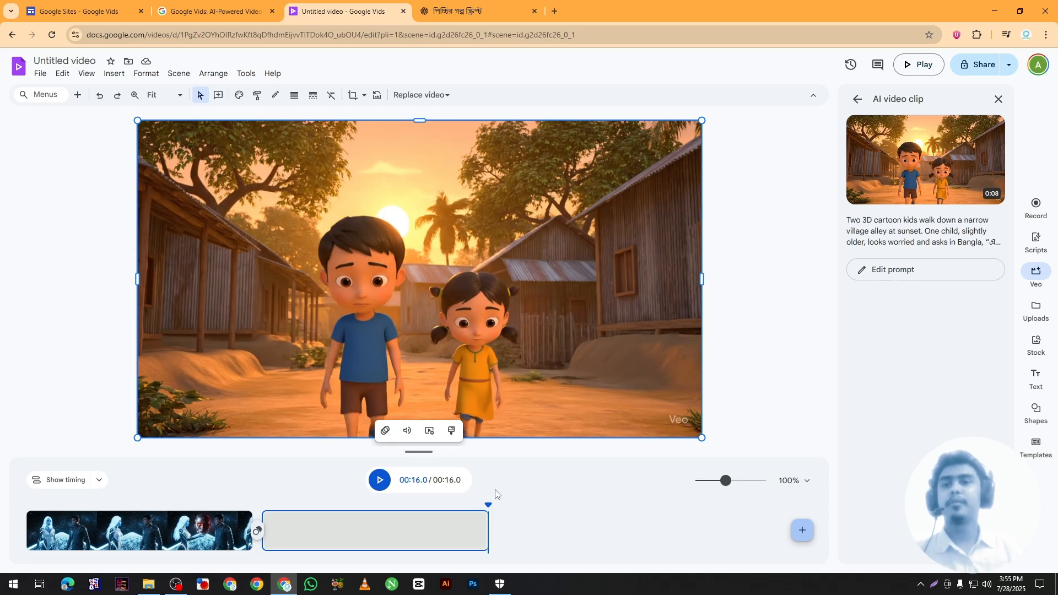
left_click(256, 532)
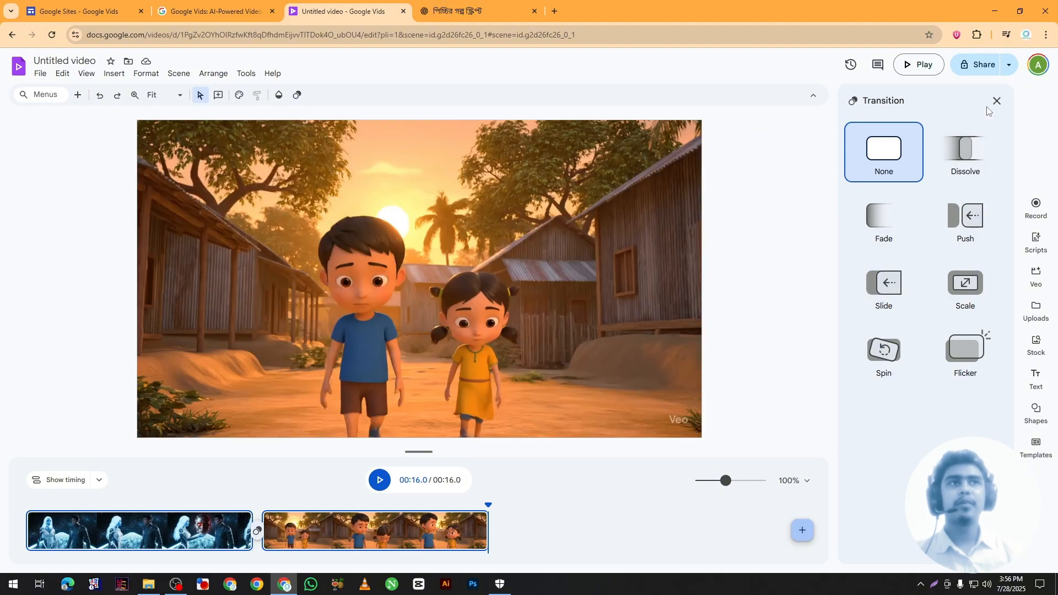
left_click(996, 101)
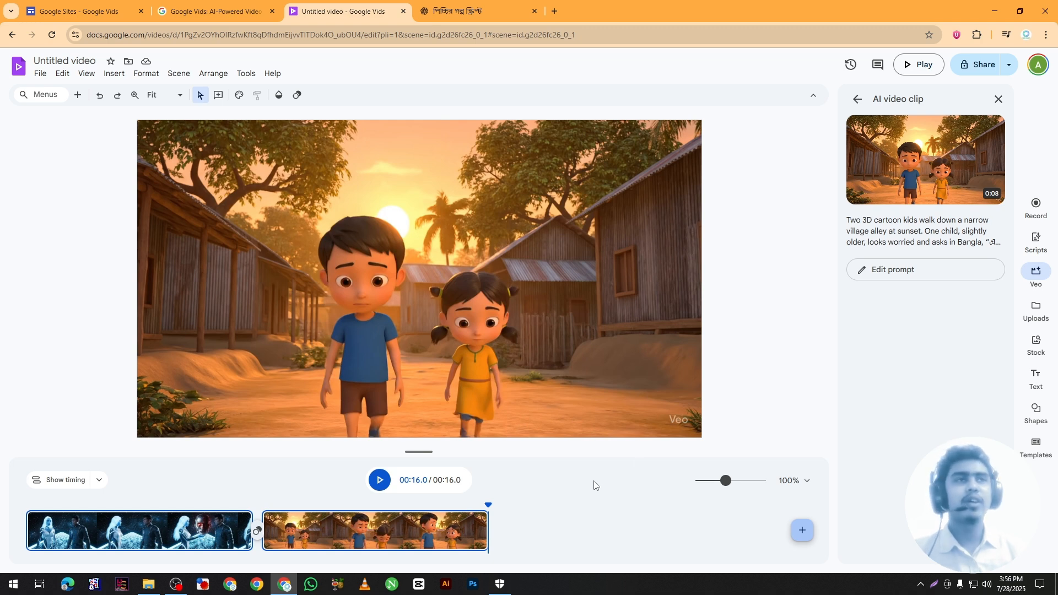
Export the two-scene video to Drive and open the exported file.
left_click(1009, 66)
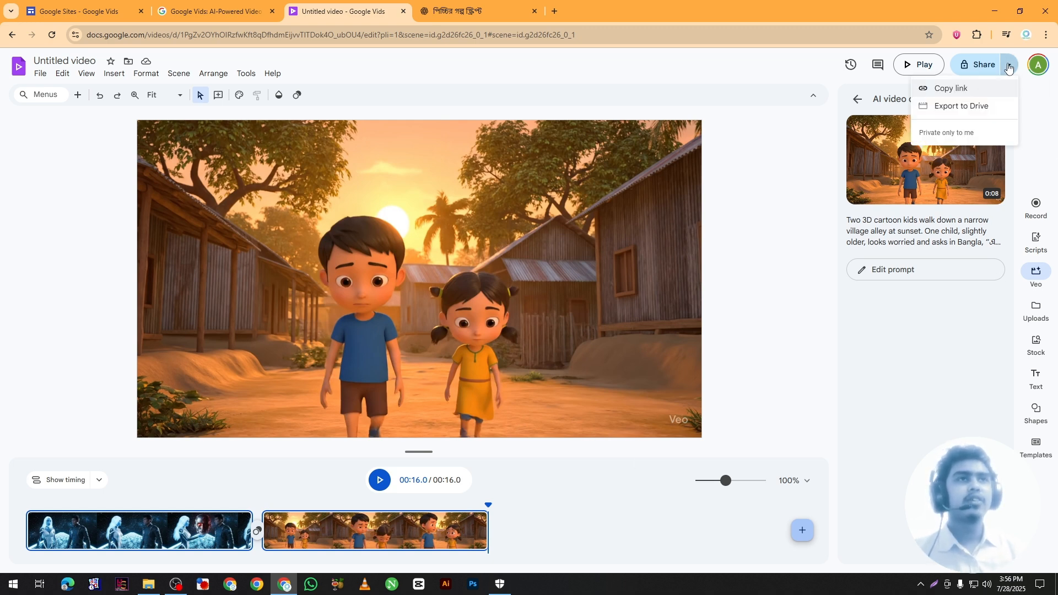
left_click(953, 107)
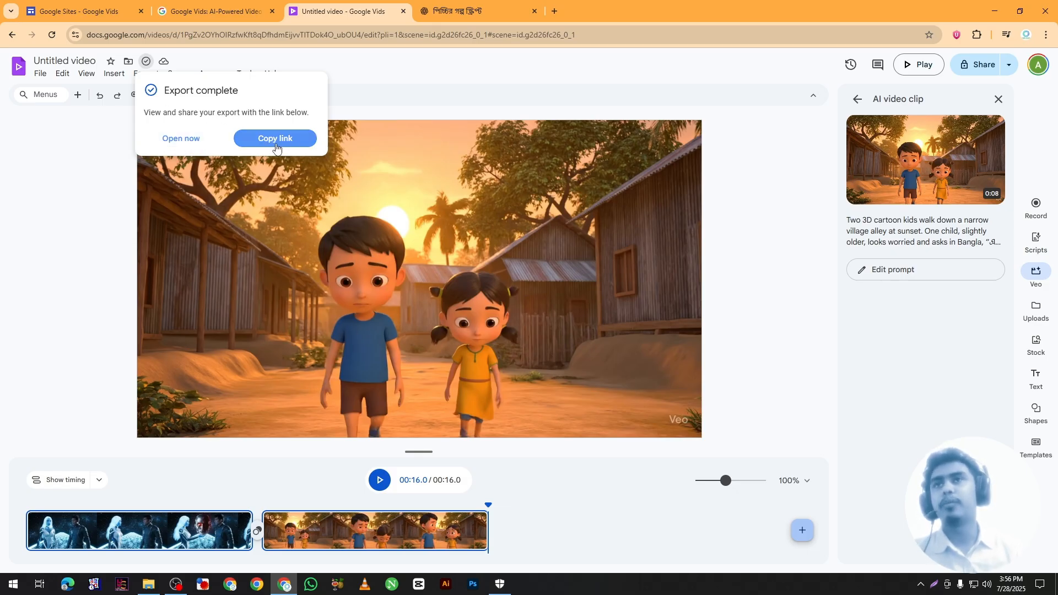
left_click(167, 138)
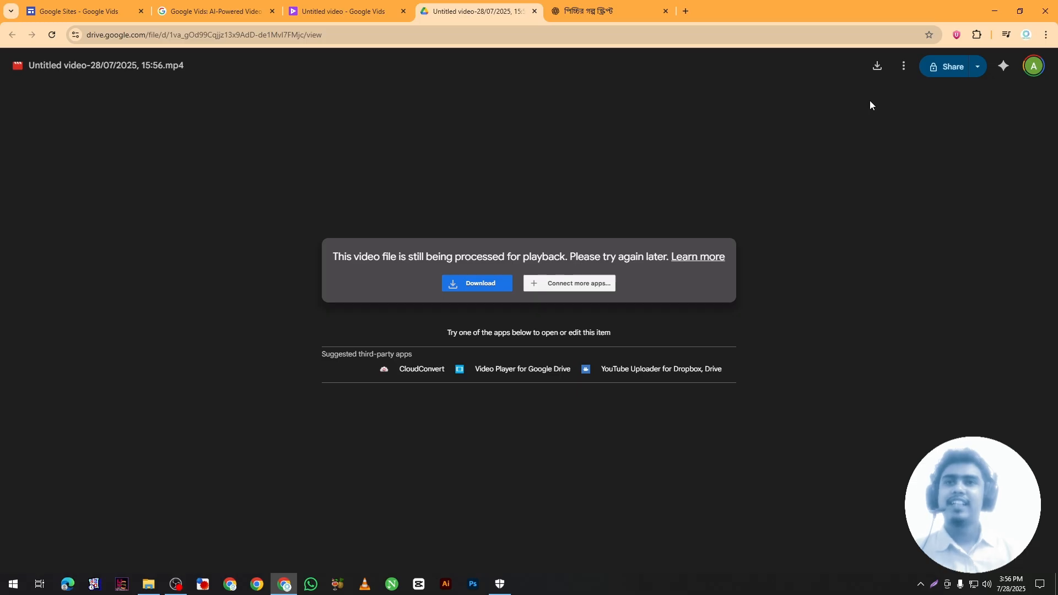
Download the exported video as an MP4 to the Happytoon > 01 folder, and return to the Google Vids project.
left_click(877, 66)
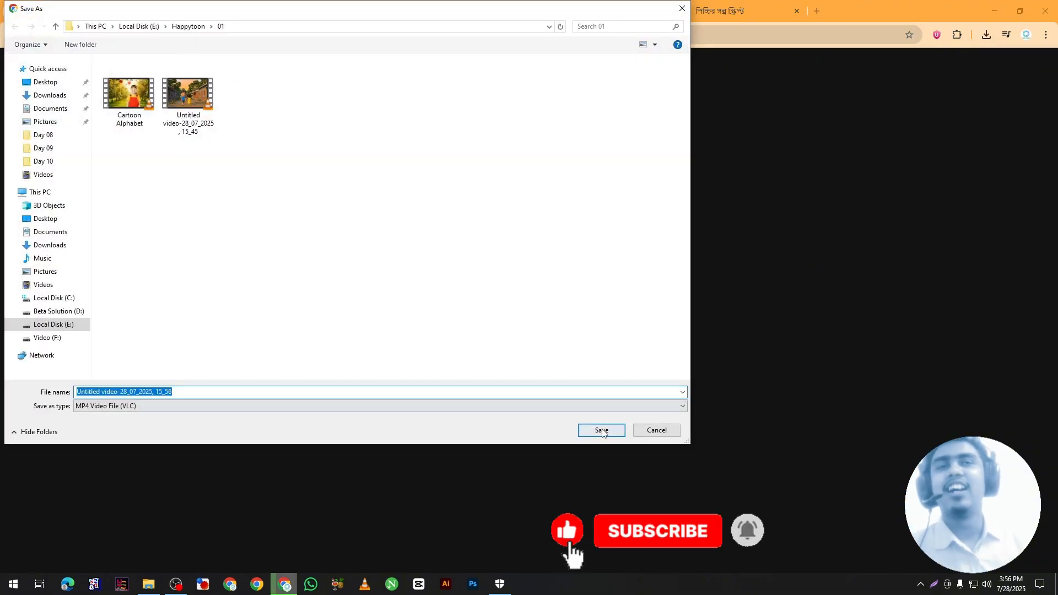
left_click(602, 430)
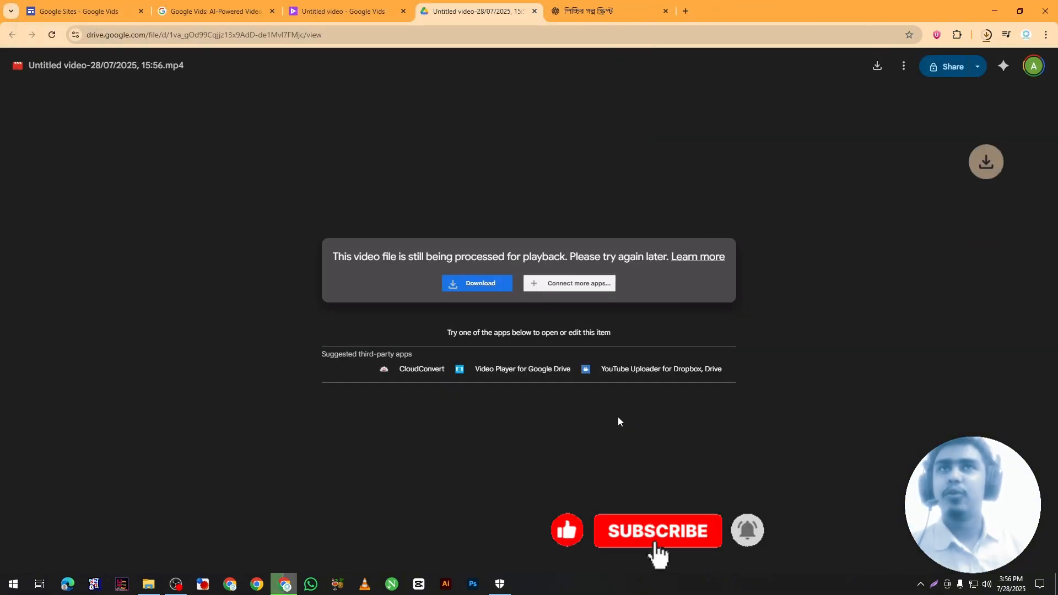
left_click(357, 5)
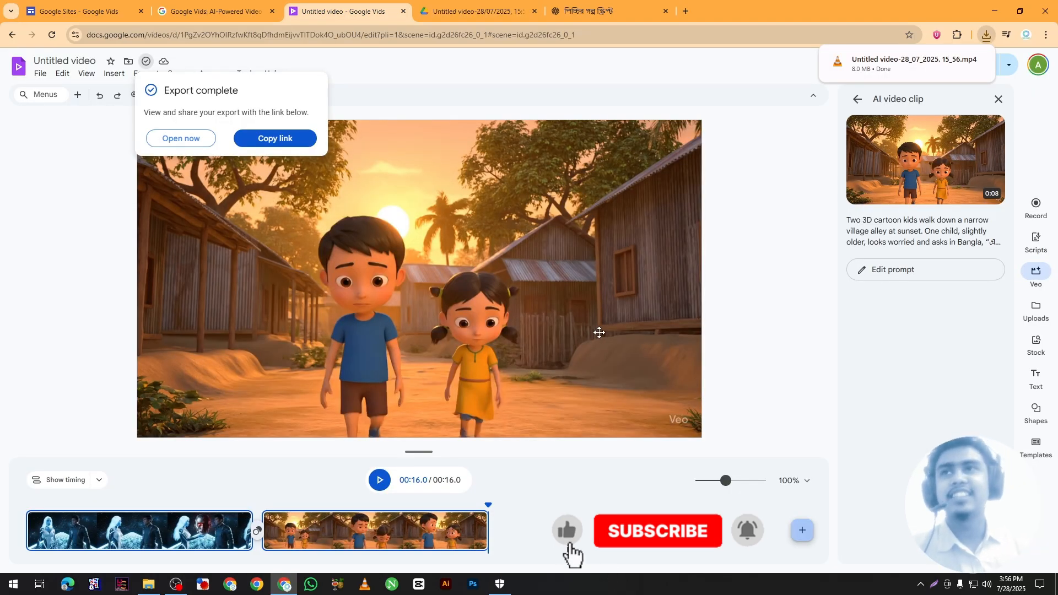